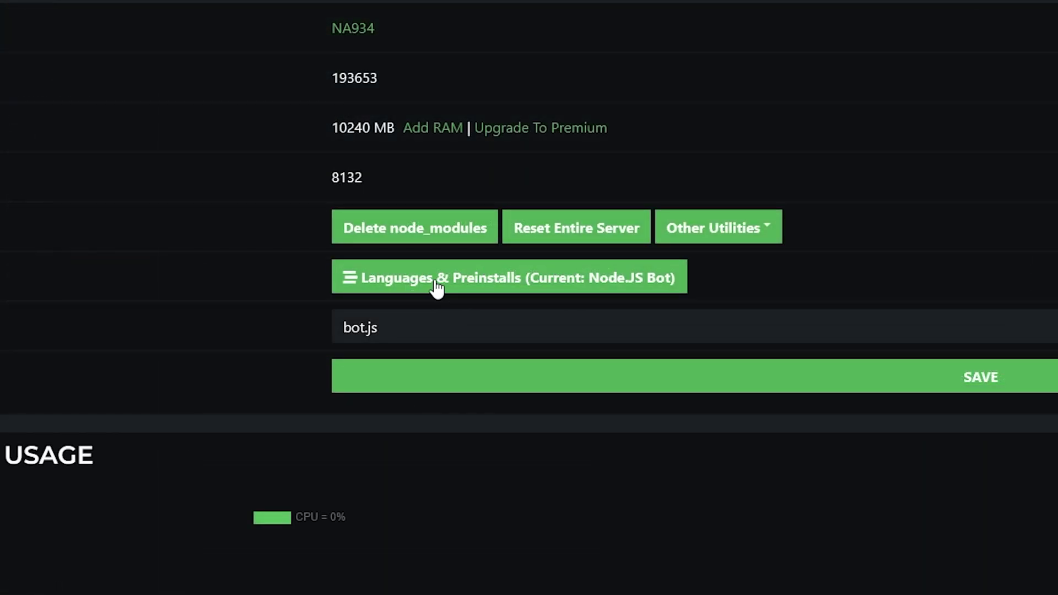
Step: Change the server type under Languages & Preinstalls to Bot Hosting > Python Bot and save
click(437, 279)
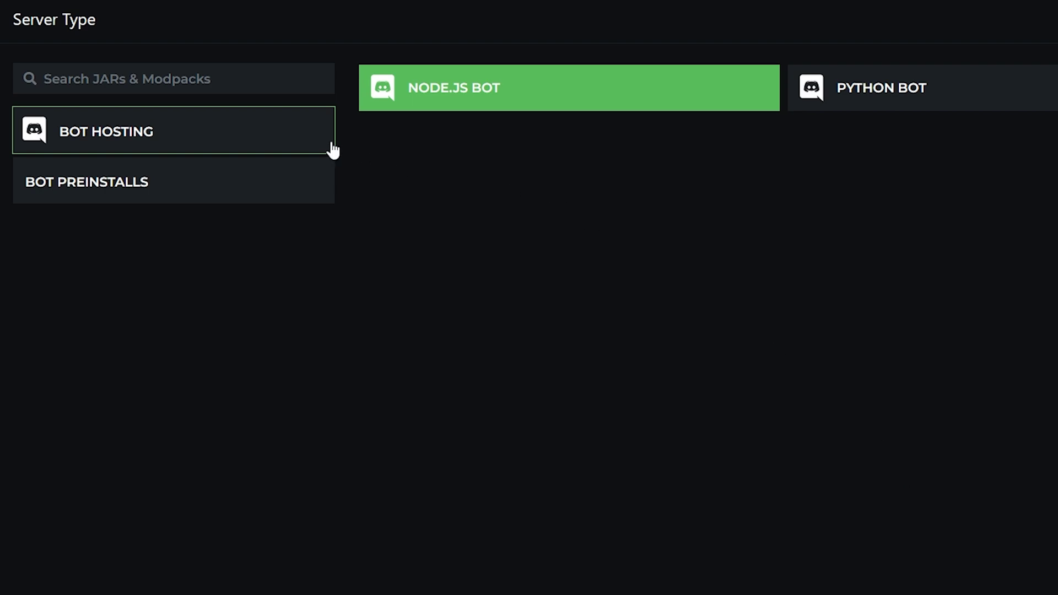
click(940, 97)
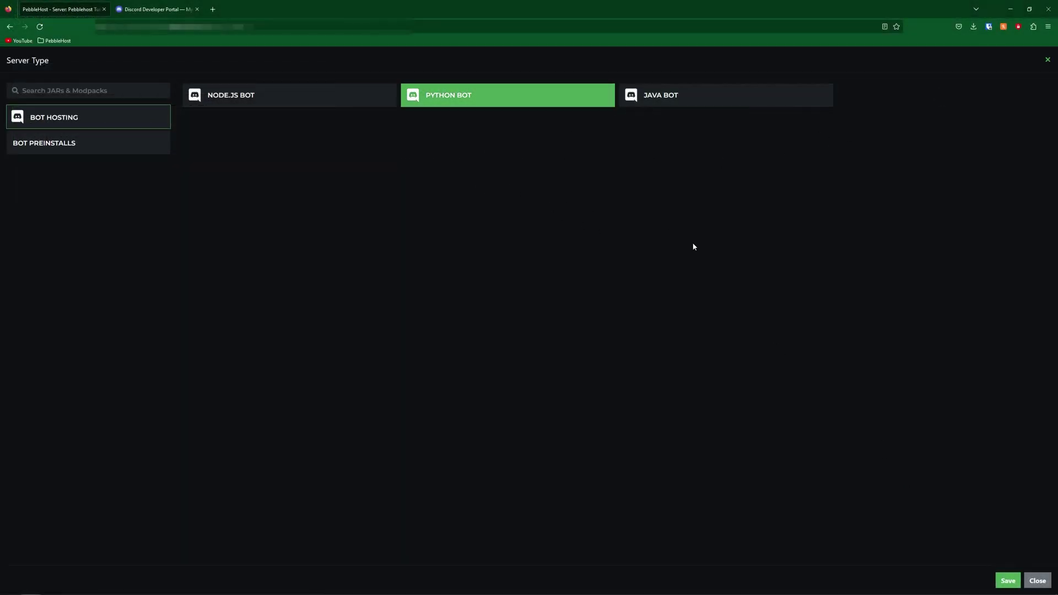
click(1008, 580)
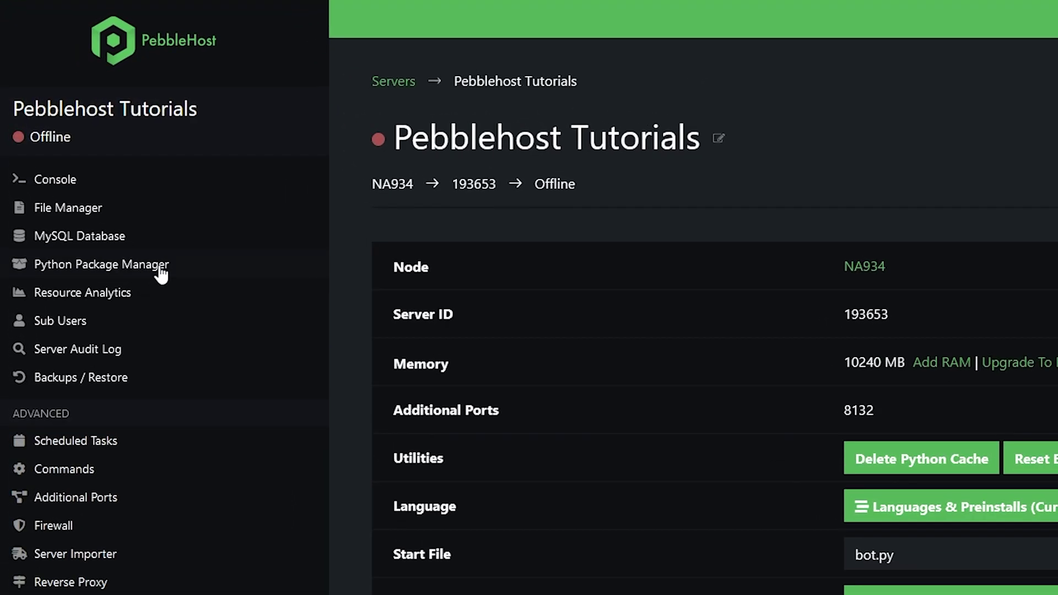
Step: Put discord.py on the first line of requirements.txt in the Python Package Manager and save it
click(164, 272)
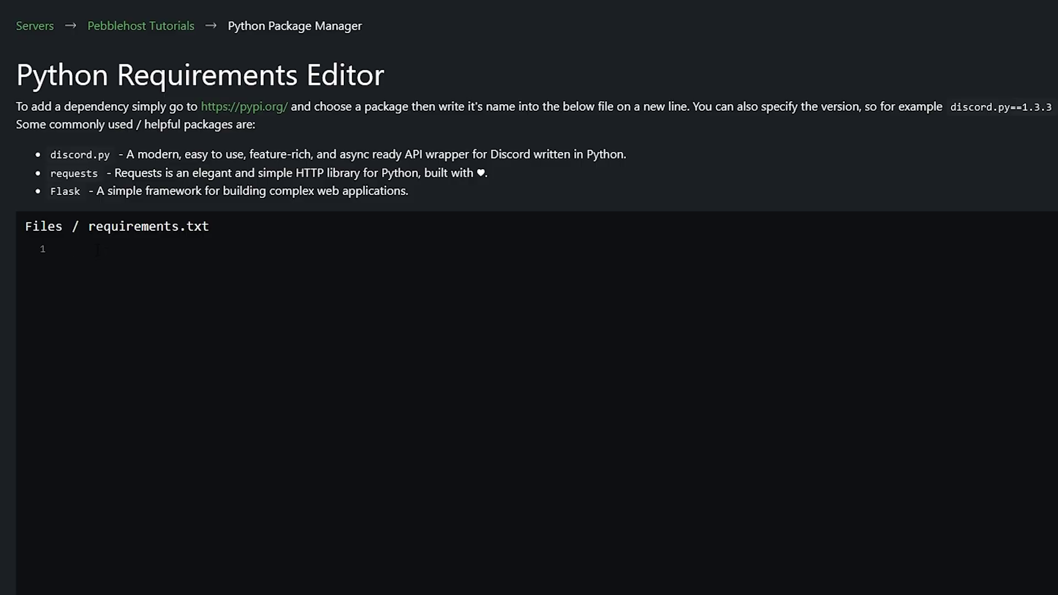
click(97, 249)
text(di)
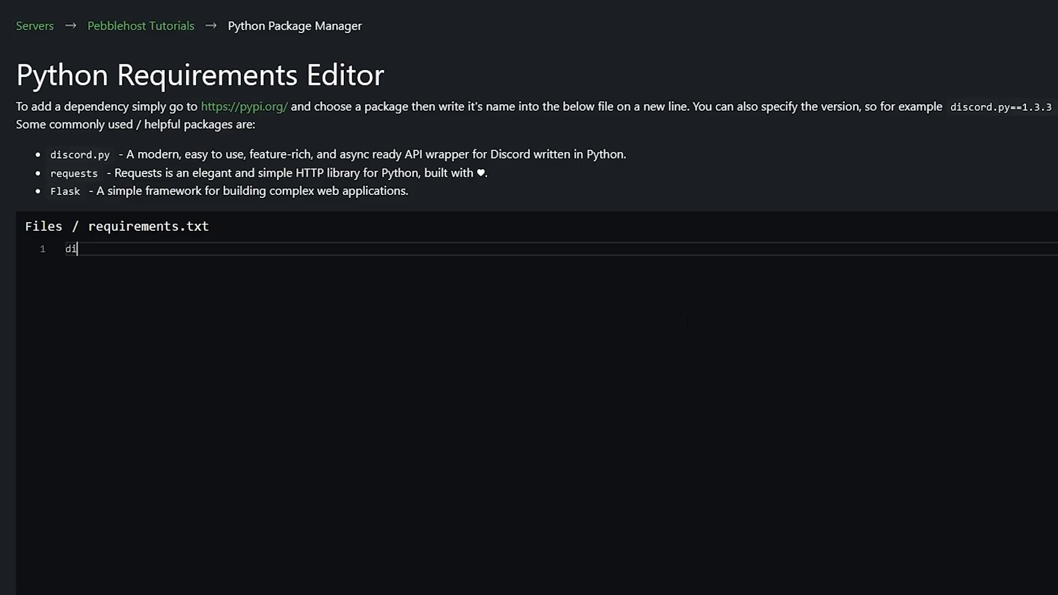
text(scord.py)
click(983, 201)
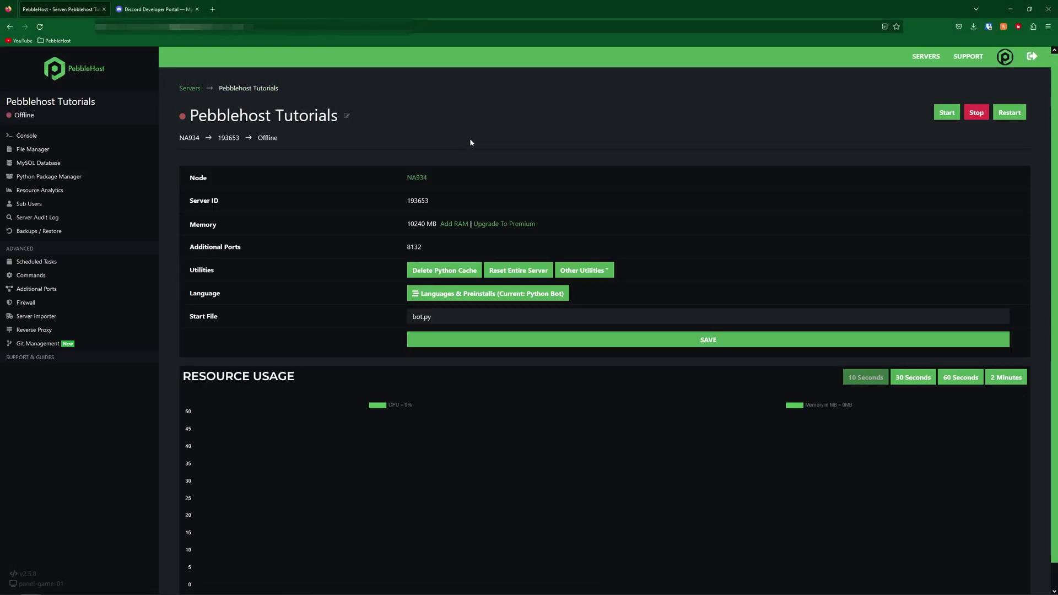
key(ctrl+Tab)
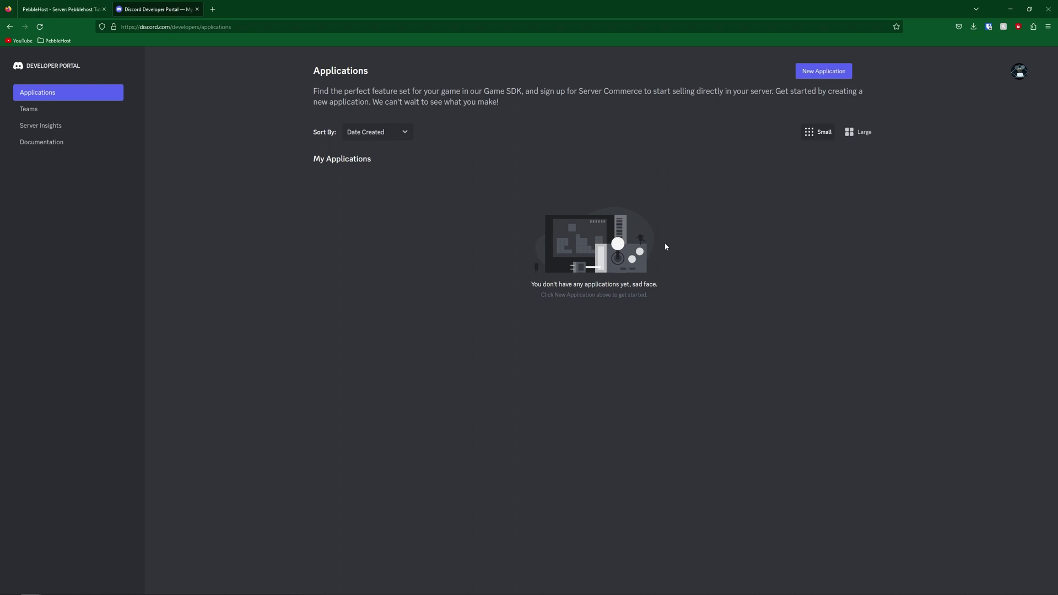
Step: Create a new Developer Portal application named PebblePython, accepting the developer terms
click(808, 78)
click(527, 328)
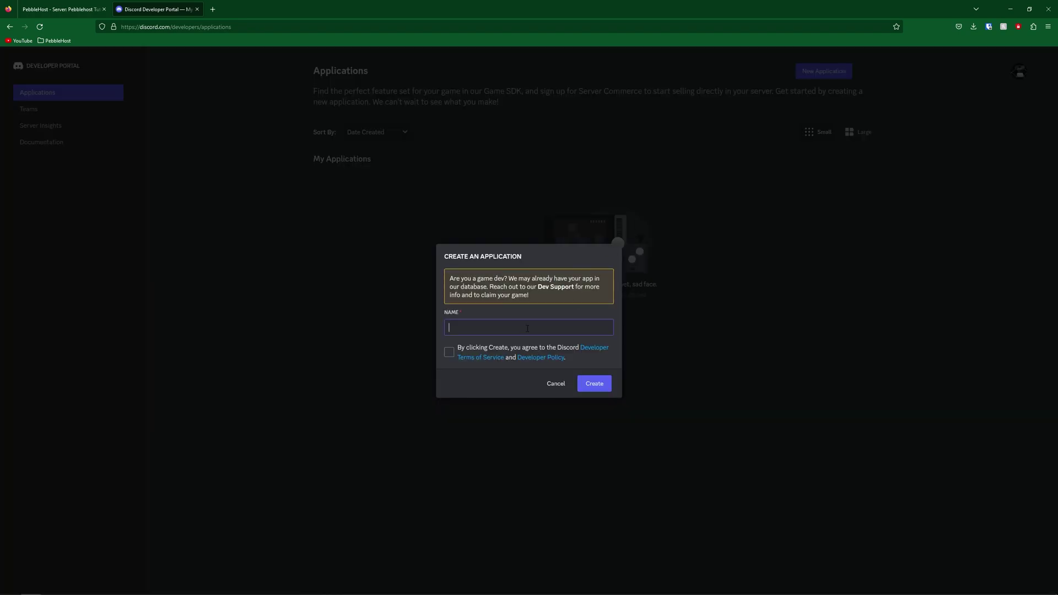
text(PebblePython)
click(449, 352)
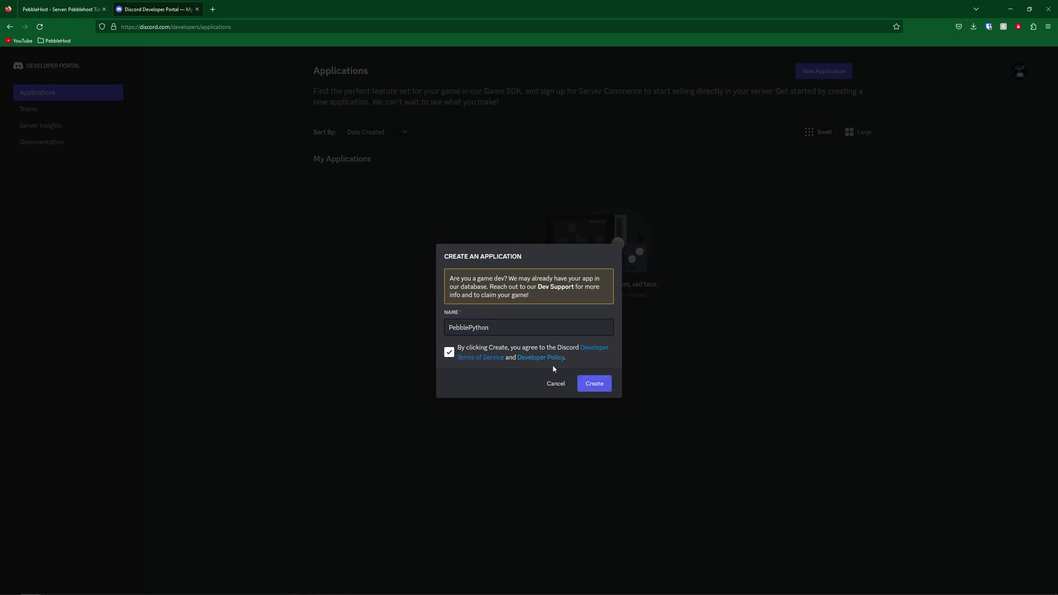
click(594, 383)
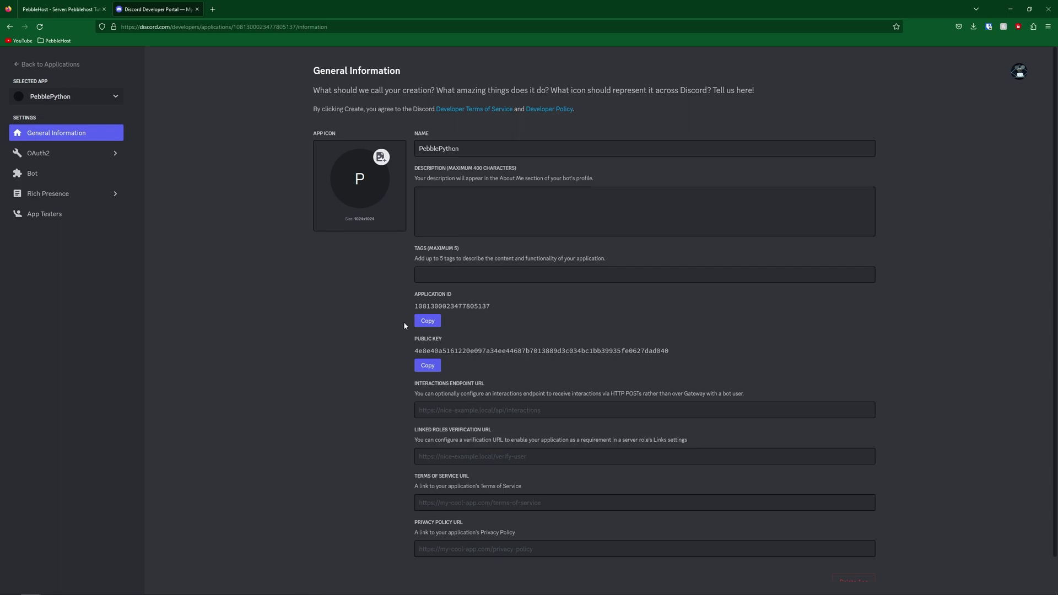
Step: Give PebblePython the green Pebble logo icon, add a bot user, and reveal and select its token
click(526, 212)
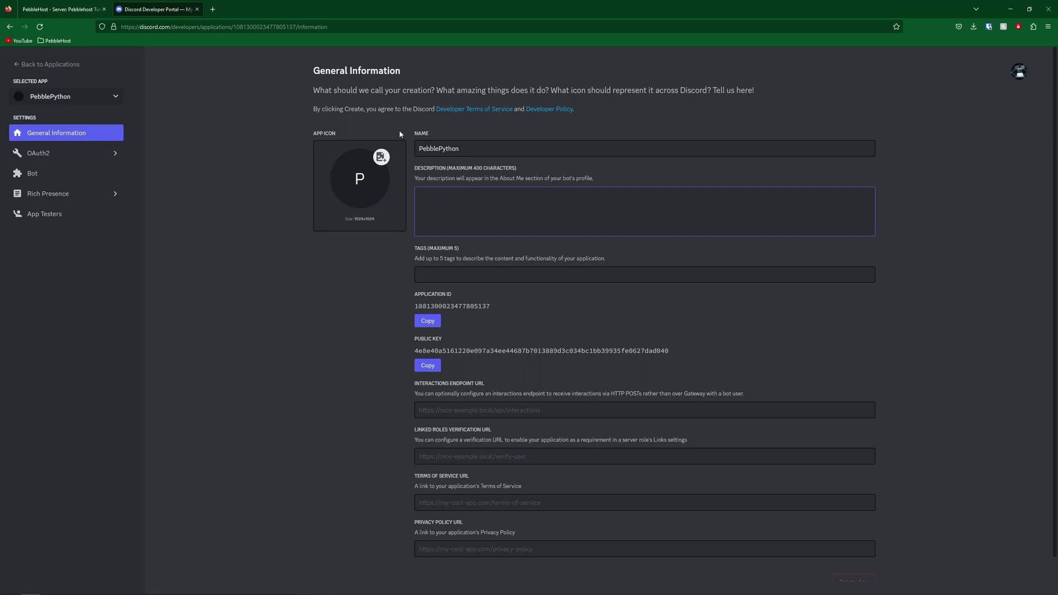
click(391, 164)
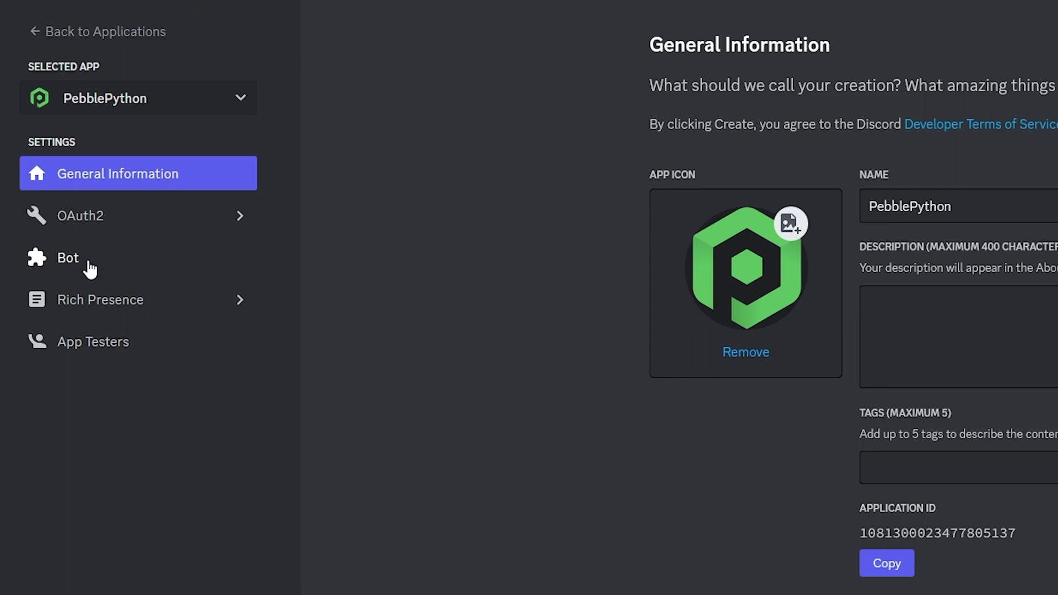
click(90, 269)
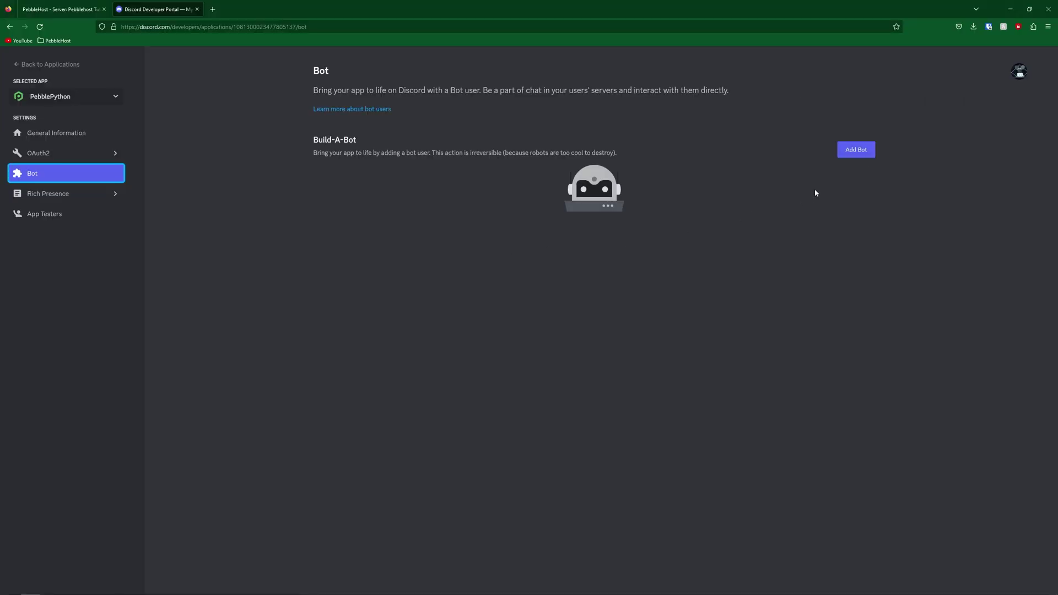
click(857, 158)
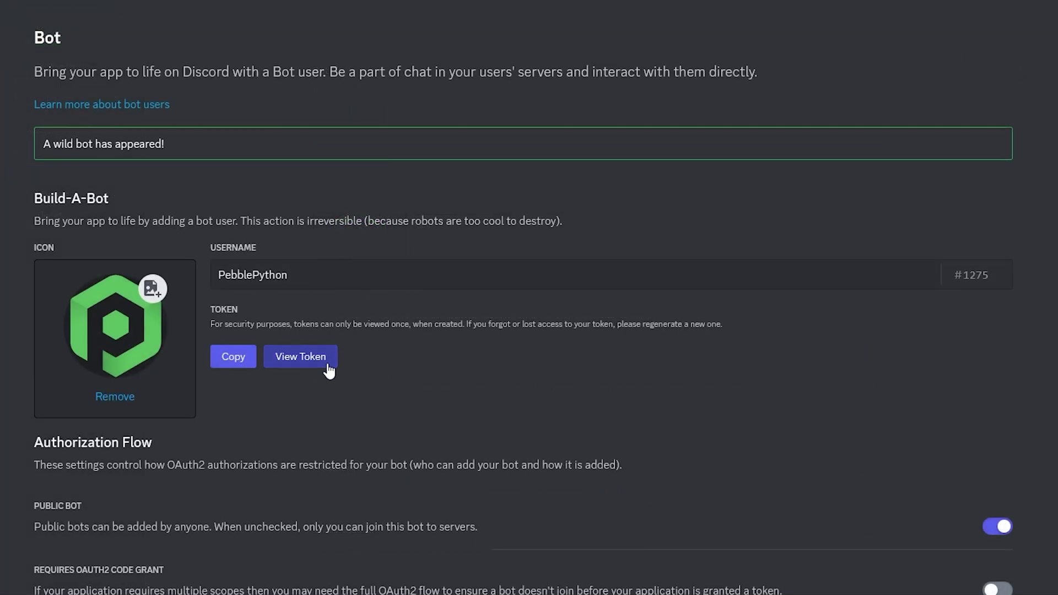
click(328, 364)
drag(663, 351, 231, 350)
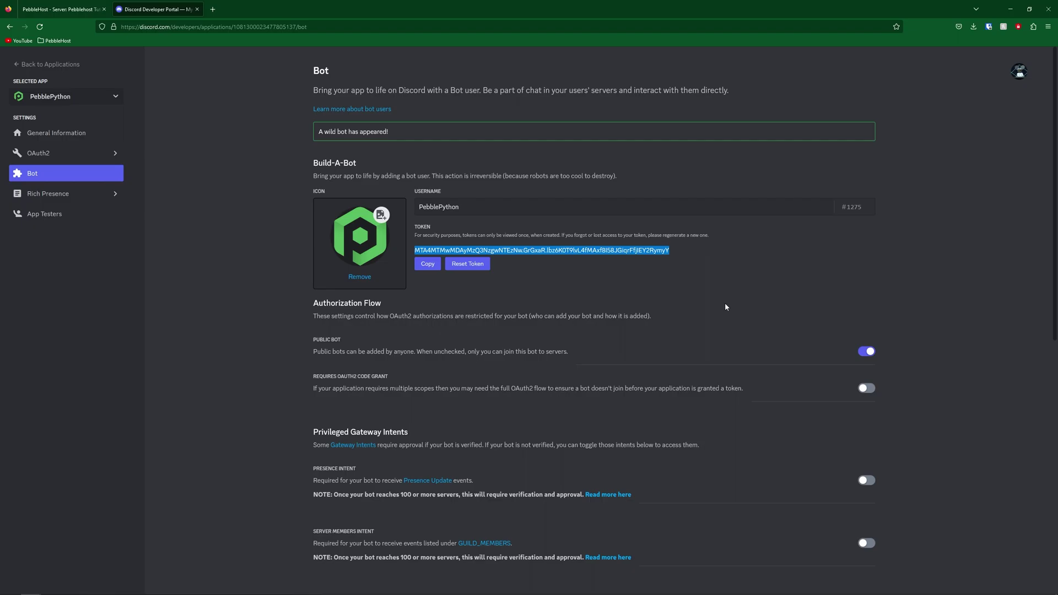
Step: Replace the TOKEN placeholder in bot.py's client.run('') with the copied bot token and save
key(alt+Tab)
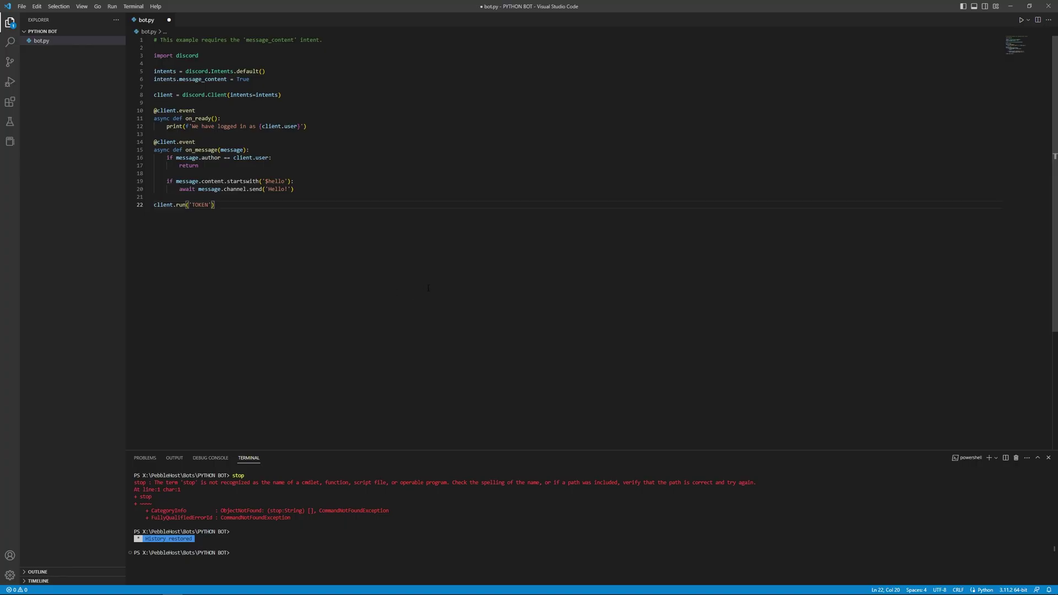
key(Left)
key(Left)
key(ctrl+shift+Left)
key(ctrl+v)
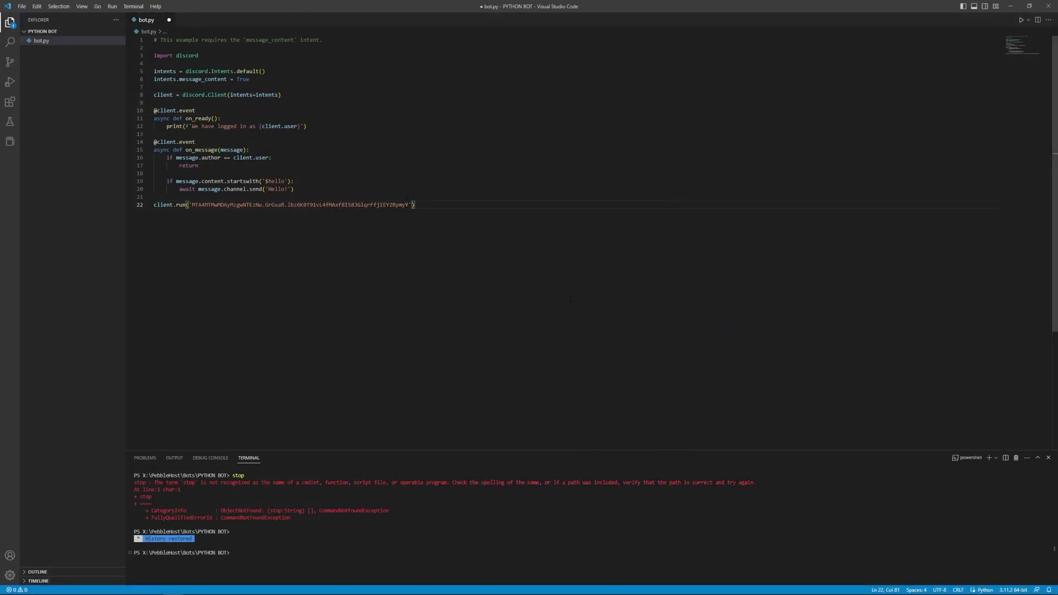
key(ctrl+s)
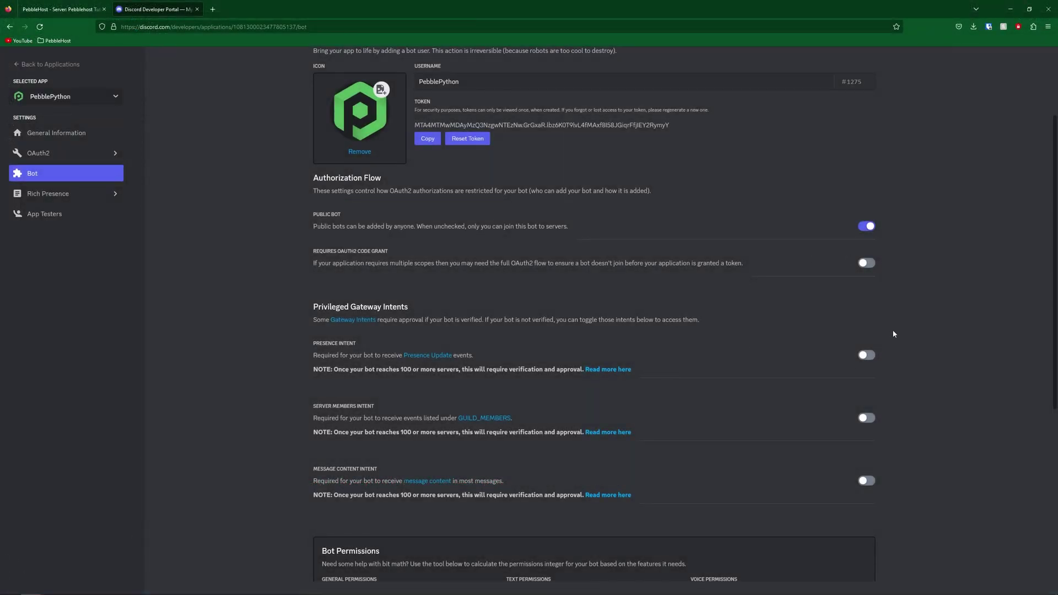
Step: Turn on the Presence, Server Members and Message Content intents and save the changes
click(868, 356)
click(867, 418)
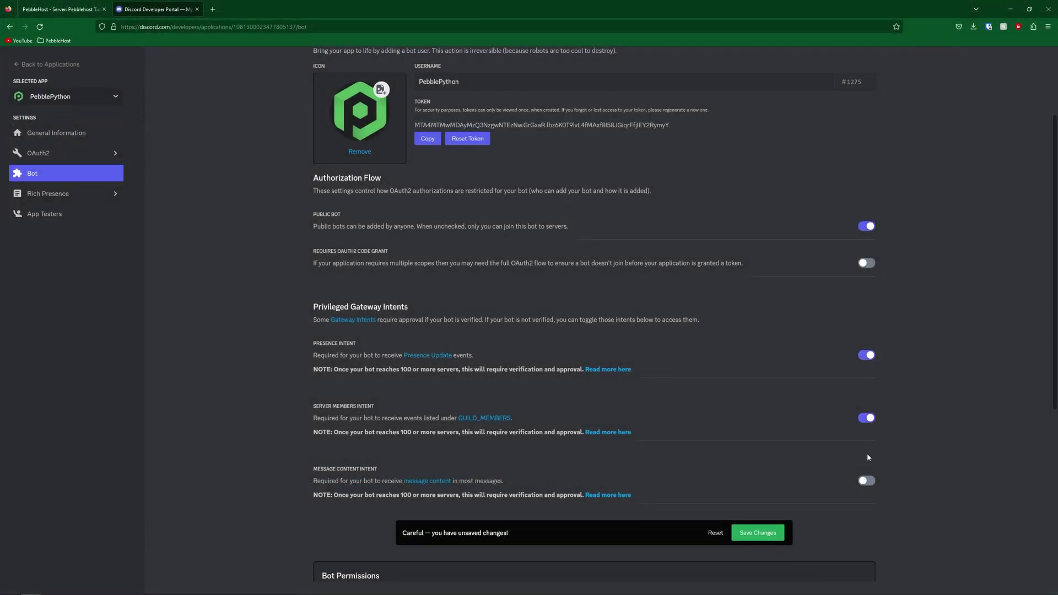
click(868, 481)
click(774, 533)
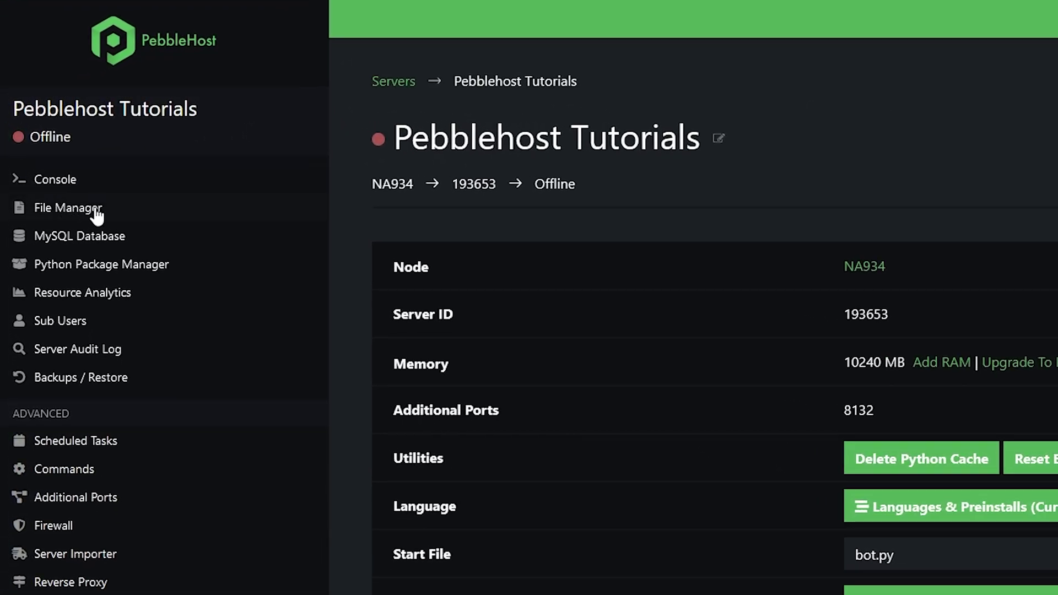
Step: Upload the local bot.py from the PYTHON BOT folder through the server's File Manager
click(97, 215)
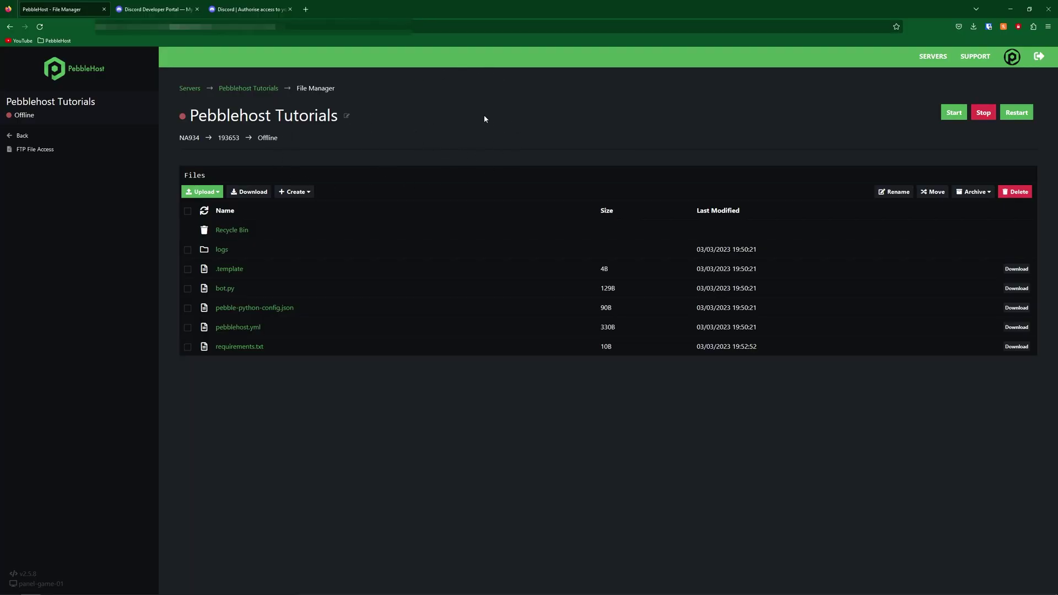
click(202, 193)
click(210, 220)
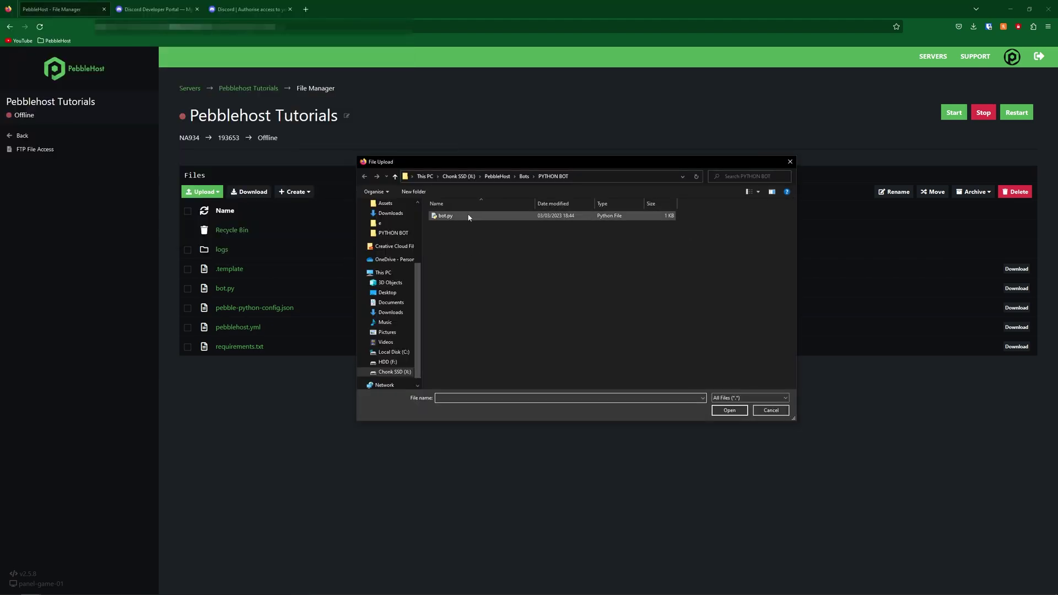
double_click(467, 215)
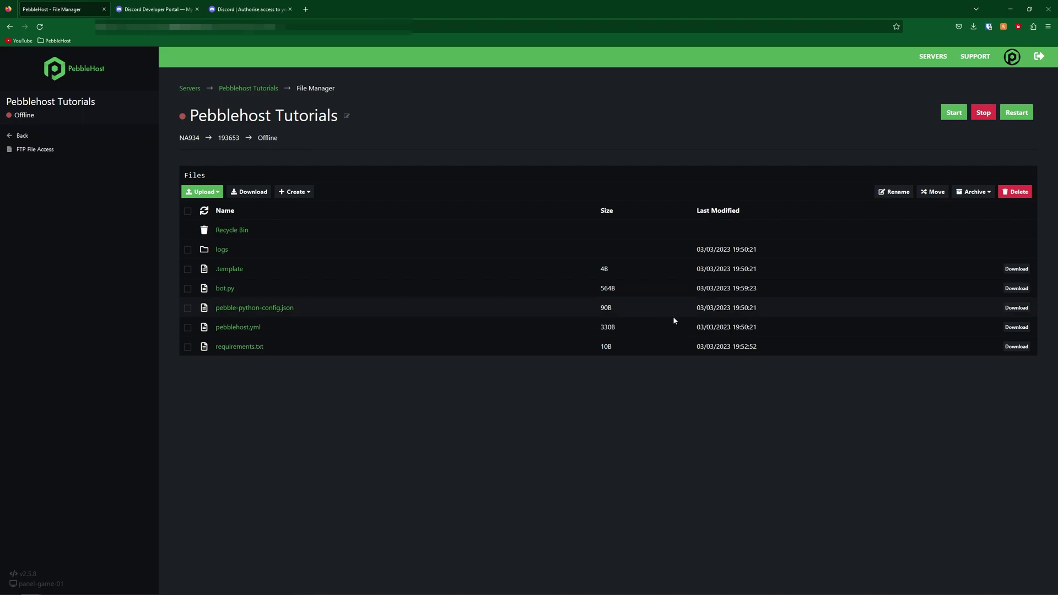
click(102, 137)
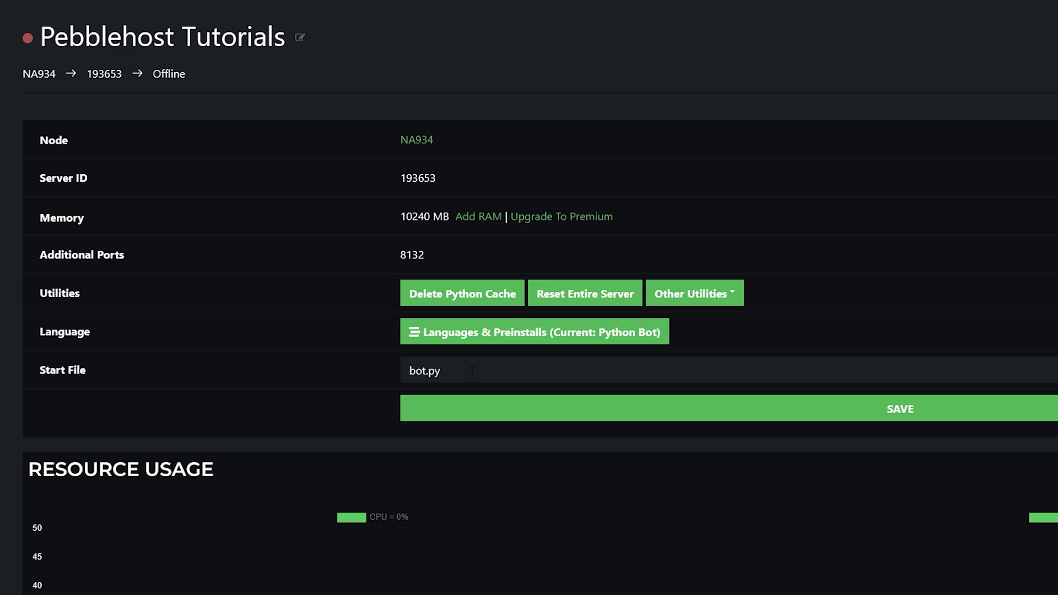
Step: Set the server's Start File to bot.py and start the server
drag(472, 372, 332, 368)
text(start.py)
key(ctrl+a)
text(bot.py)
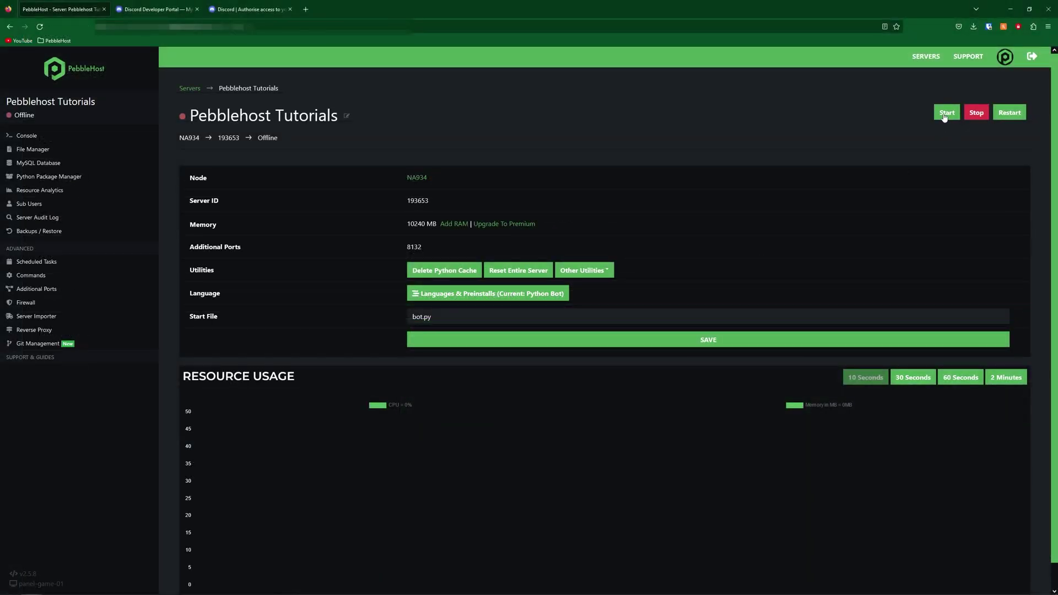
click(945, 113)
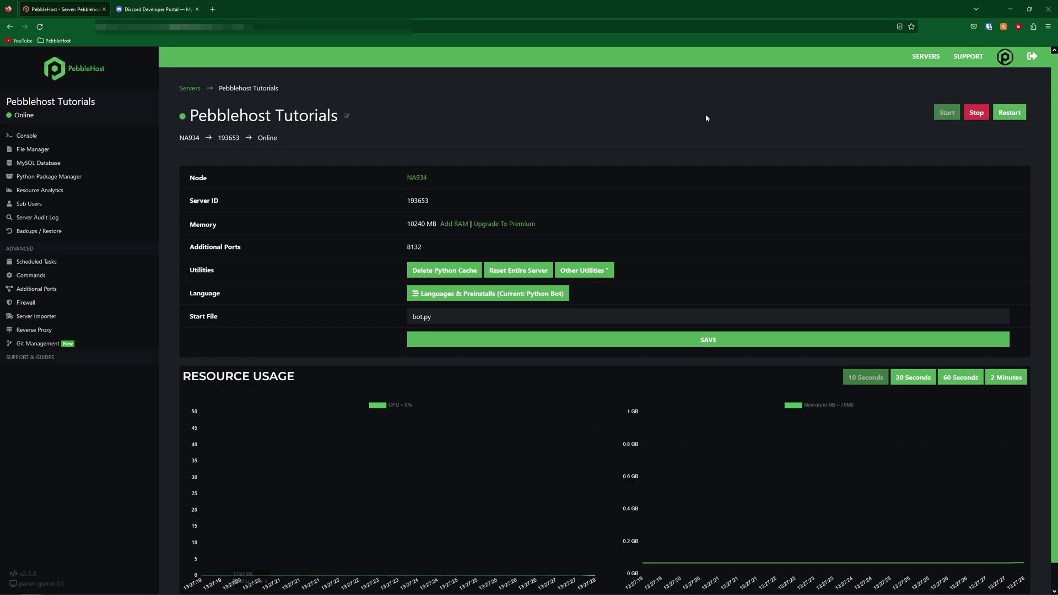
key(ctrl+Tab)
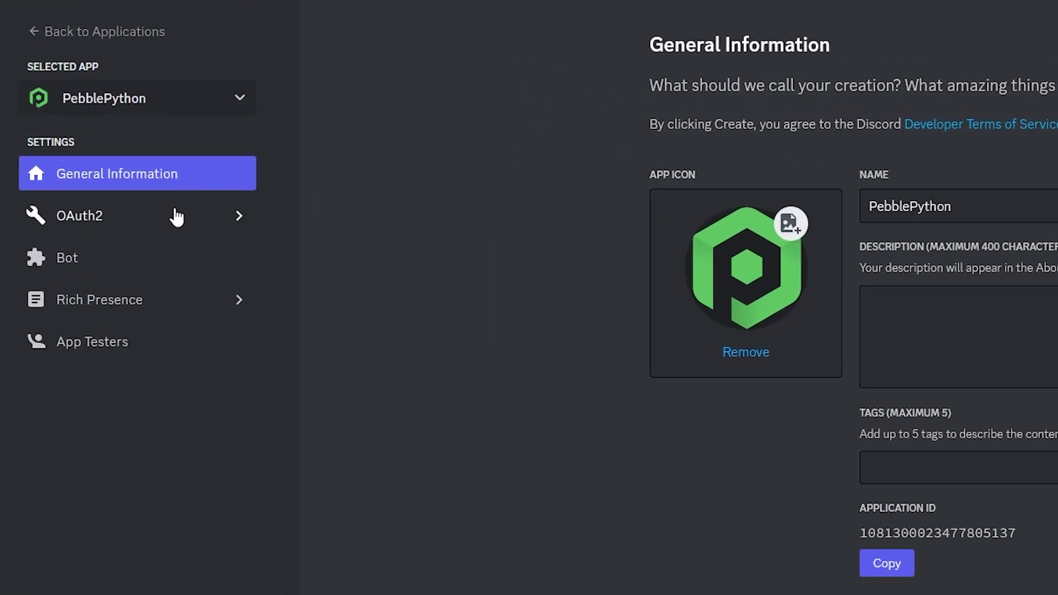
Step: Generate an OAuth2 invite URL with the bot scope and all Text Permissions, and copy it
click(176, 217)
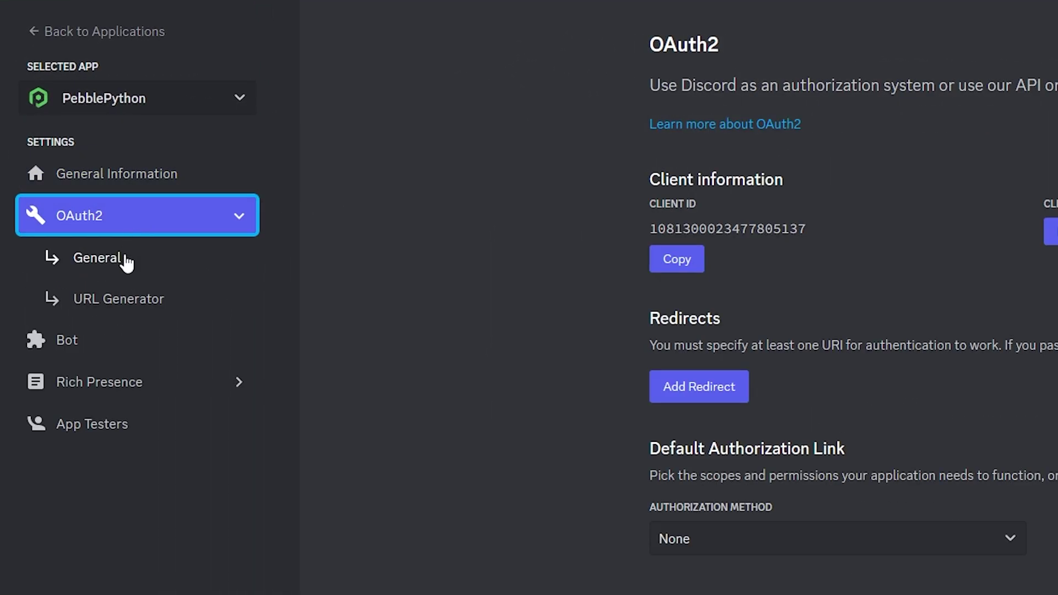
click(116, 304)
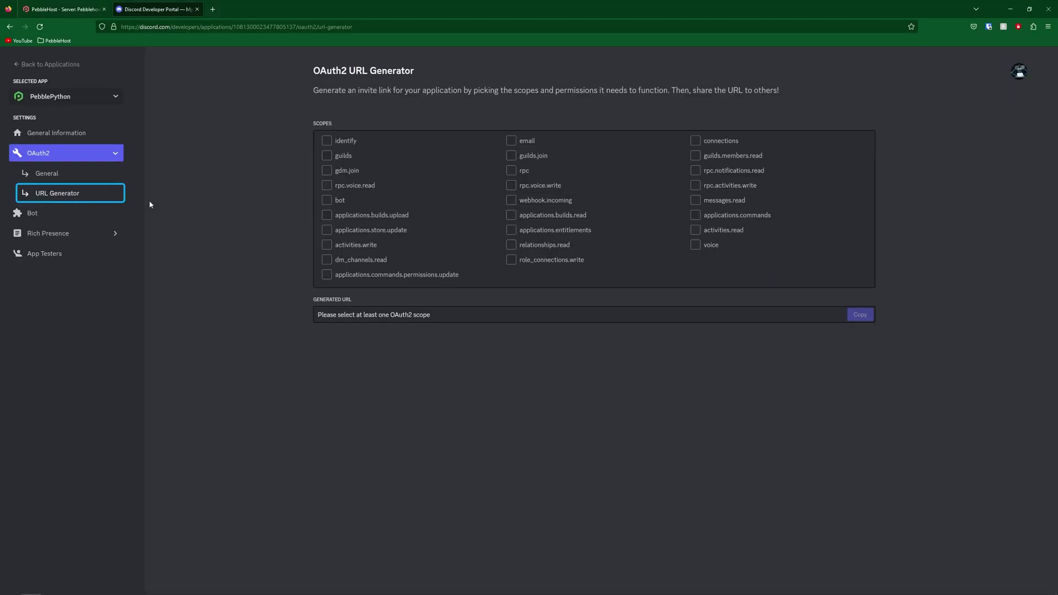
click(326, 203)
scroll(517, 336, down, 1)
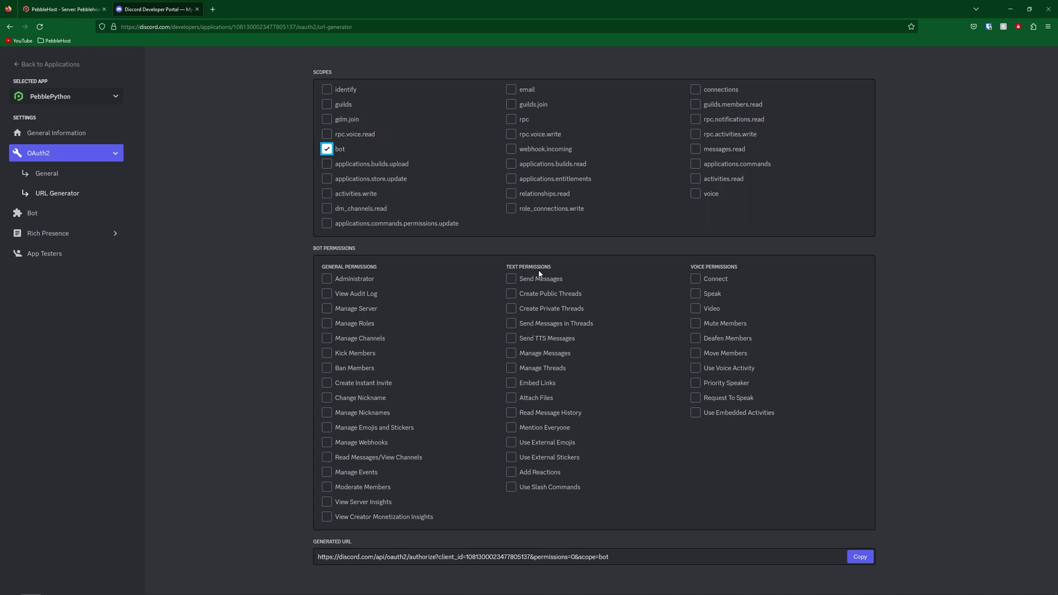
click(511, 278)
shift+click(511, 486)
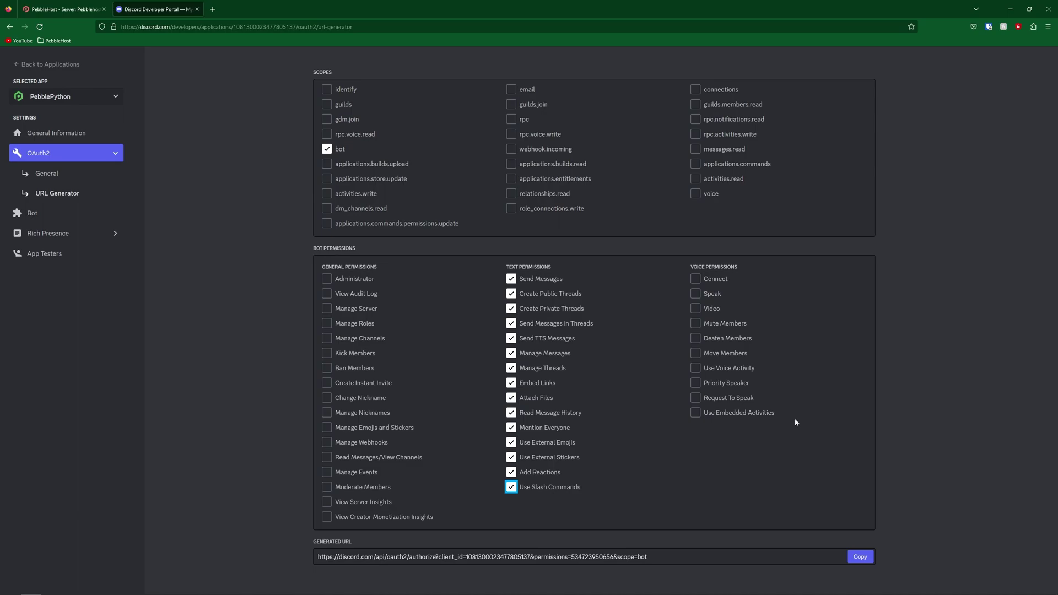
click(858, 558)
Step: Load the copied invite URL in a new browser tab
click(213, 9)
key(ctrl+v)
key(Return)
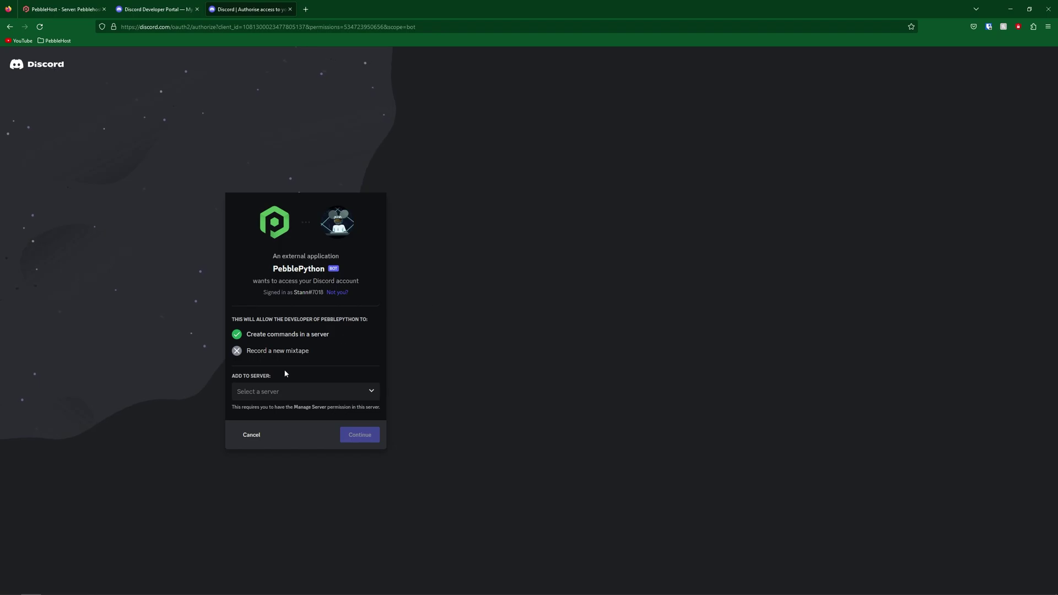
Step: Pick Python Discord Bot as the target server and authorise PebblePython to join it
click(291, 392)
click(290, 411)
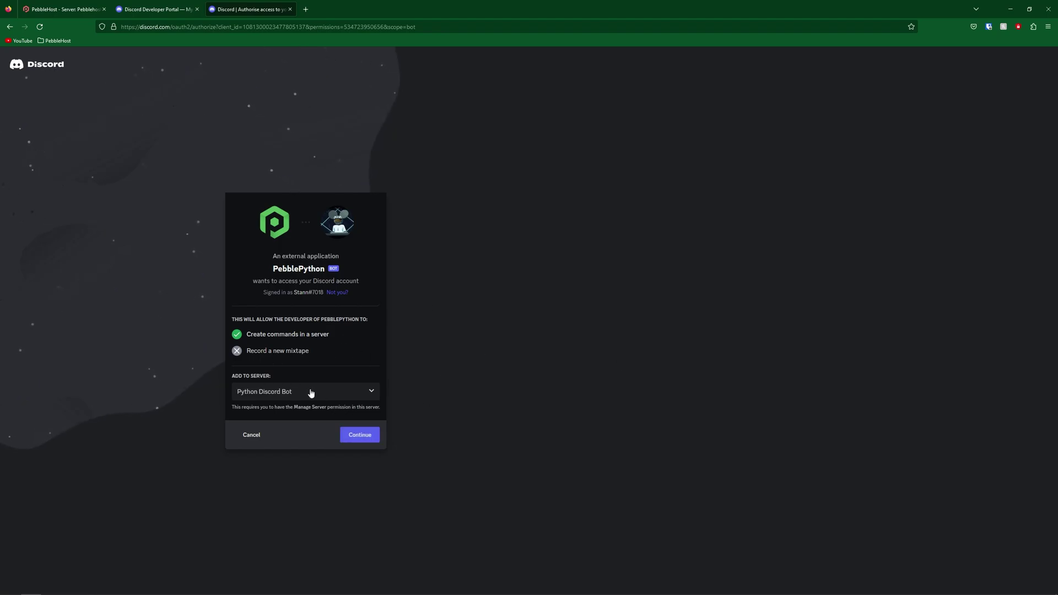
click(354, 436)
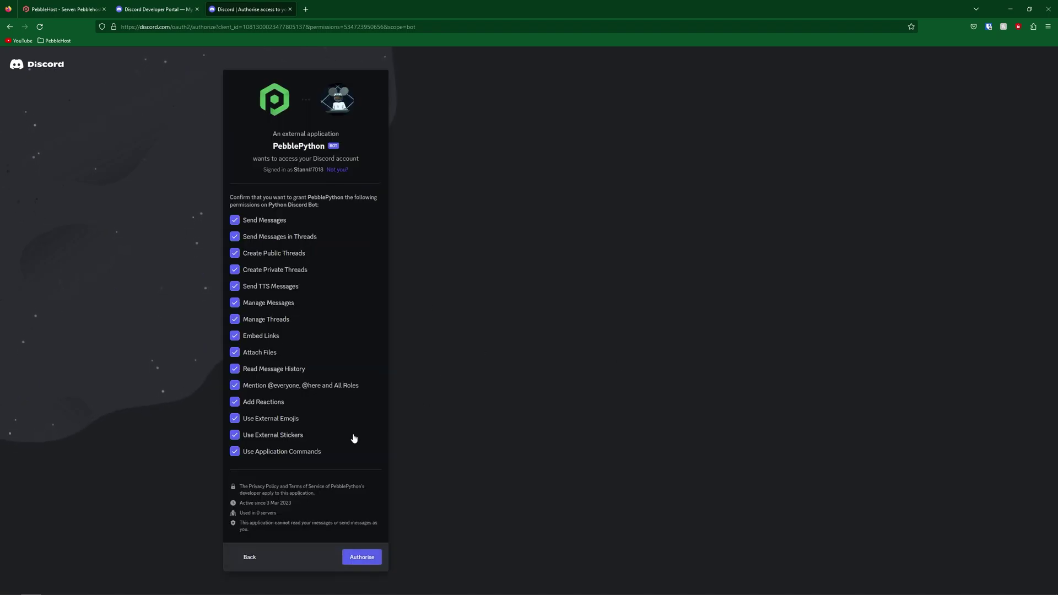
click(362, 557)
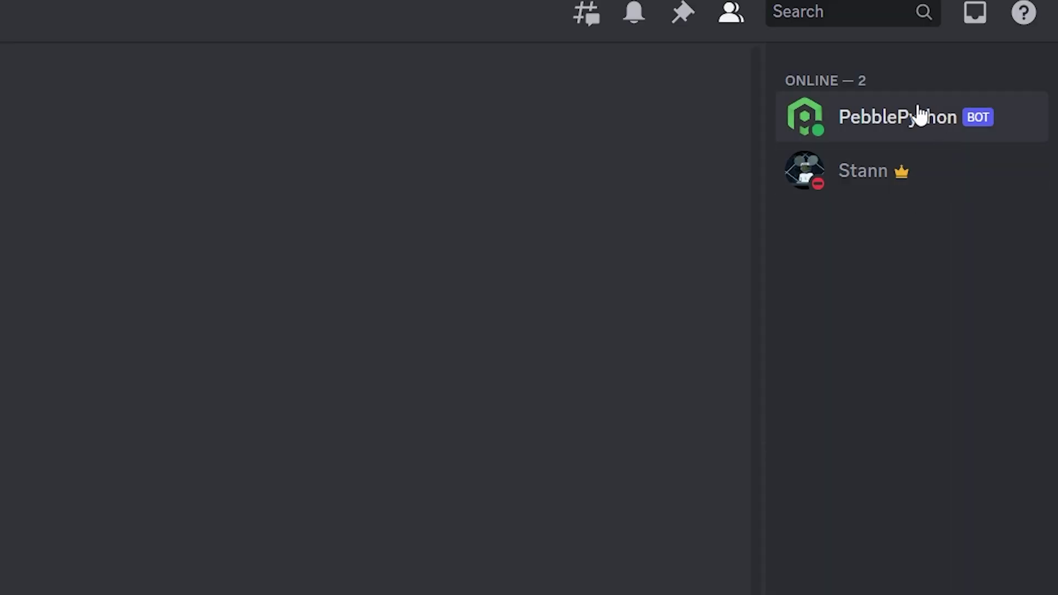
Step: Confirm PebblePython is online in the member list, then send $hello in #general to get Hello! back
click(916, 115)
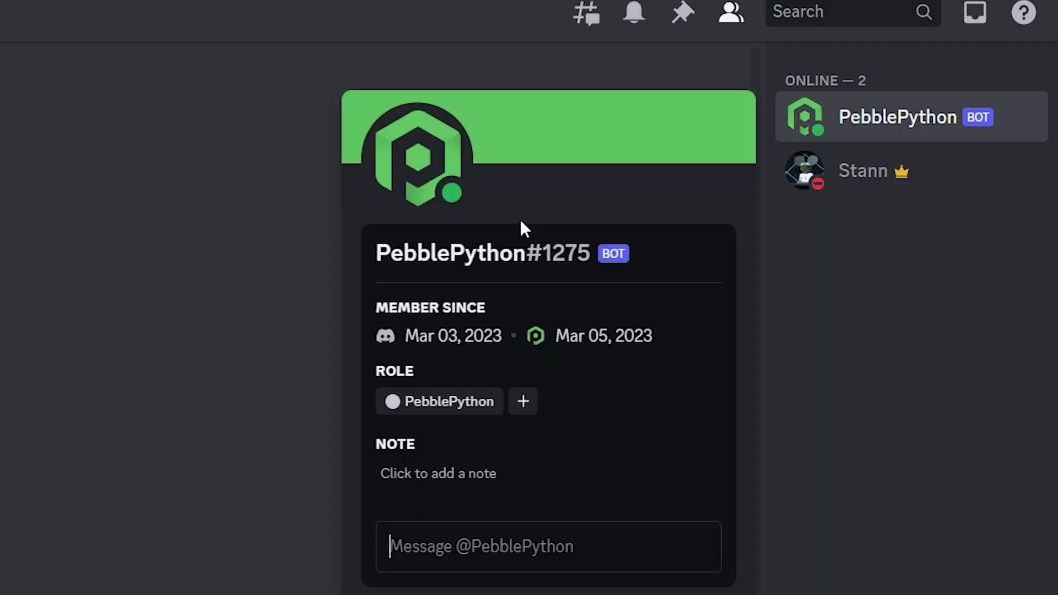
click(557, 287)
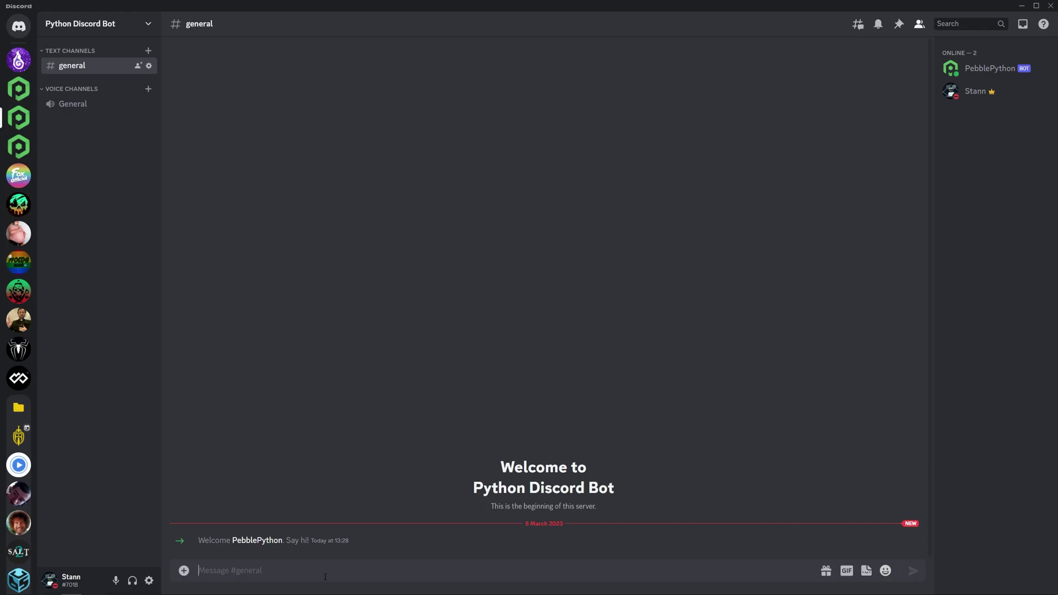
text($hello)
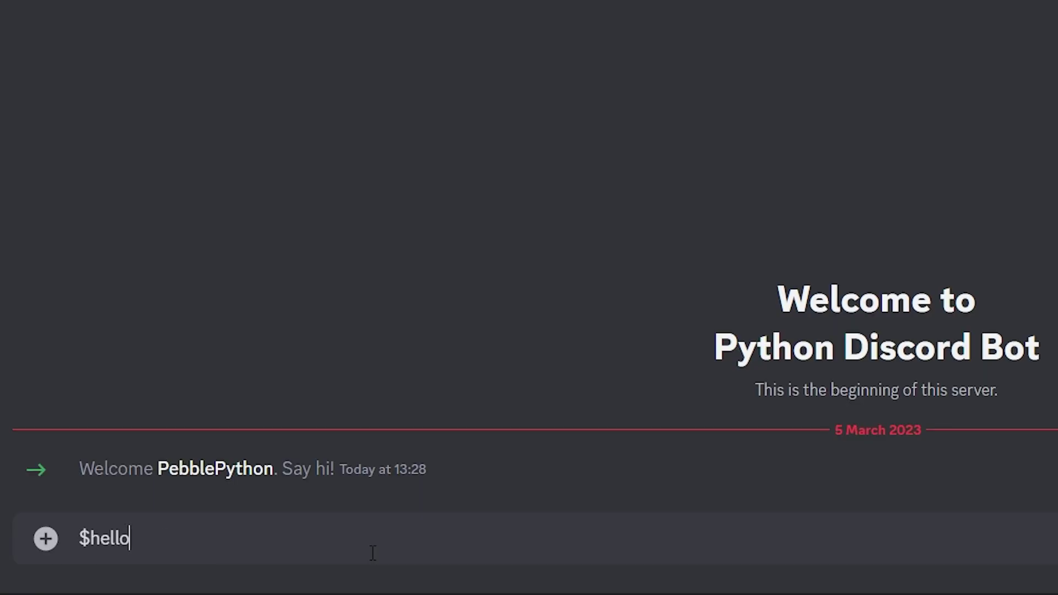
key(Return)
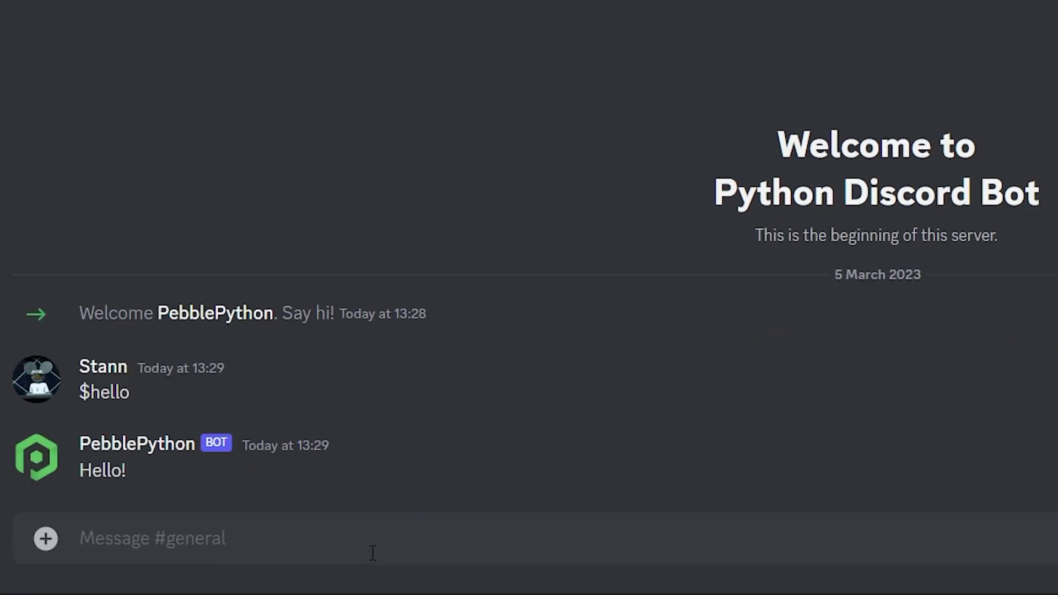